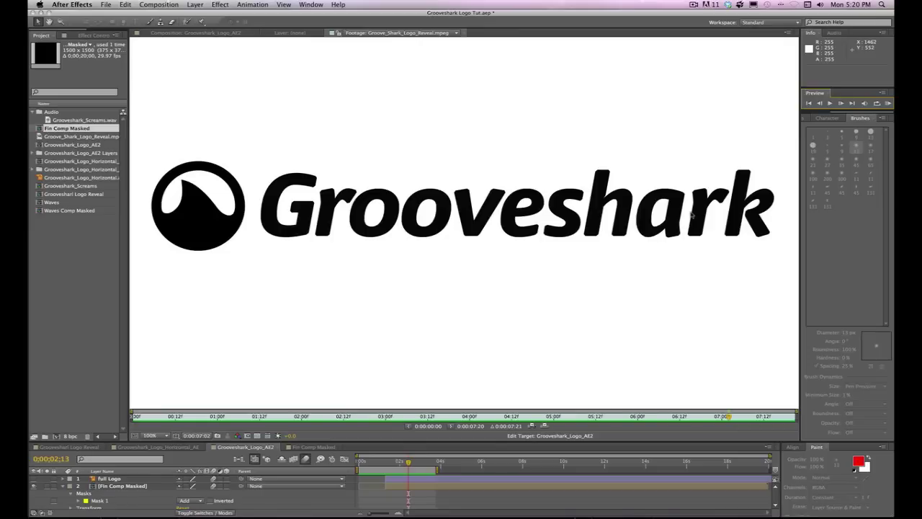
- Play and scrub through the Groove_Shark_Logo_Reveal.mpeg footage to see the finished reveal
key("space")
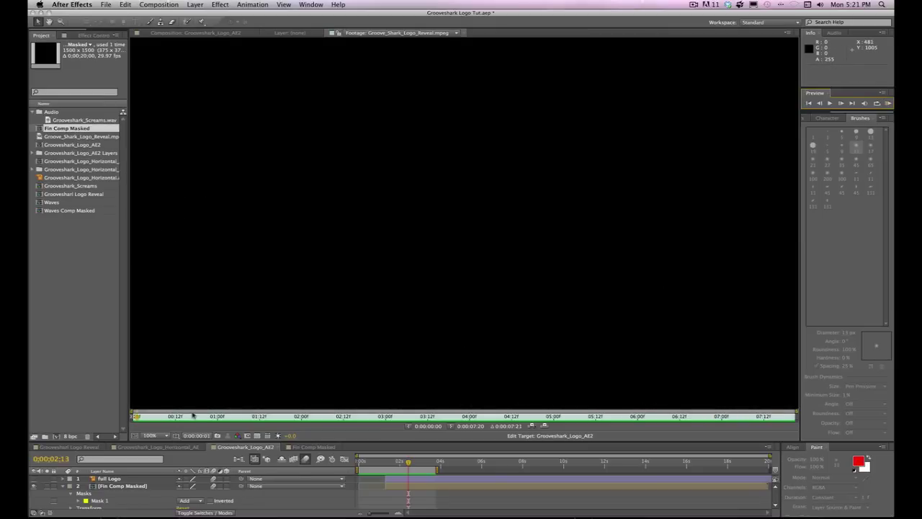
left_click_drag(193, 416, 766, 421)
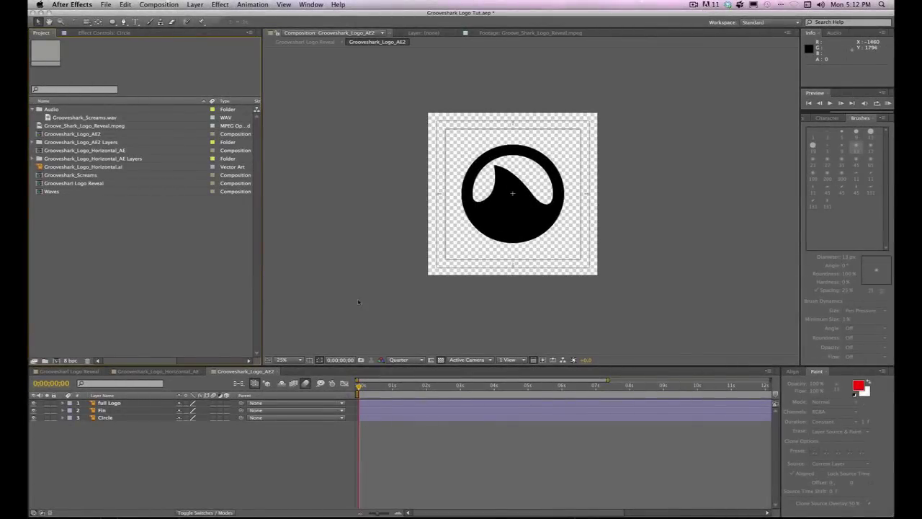
- Zoom the view to 50%, hide Full Logo, and show the Circle layer's Scale property
key("period")
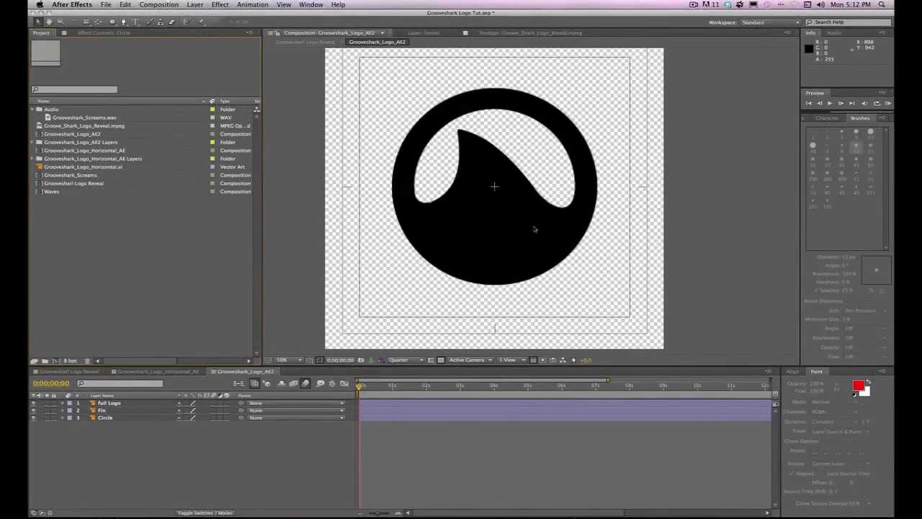
left_click(31, 409)
left_click(108, 418)
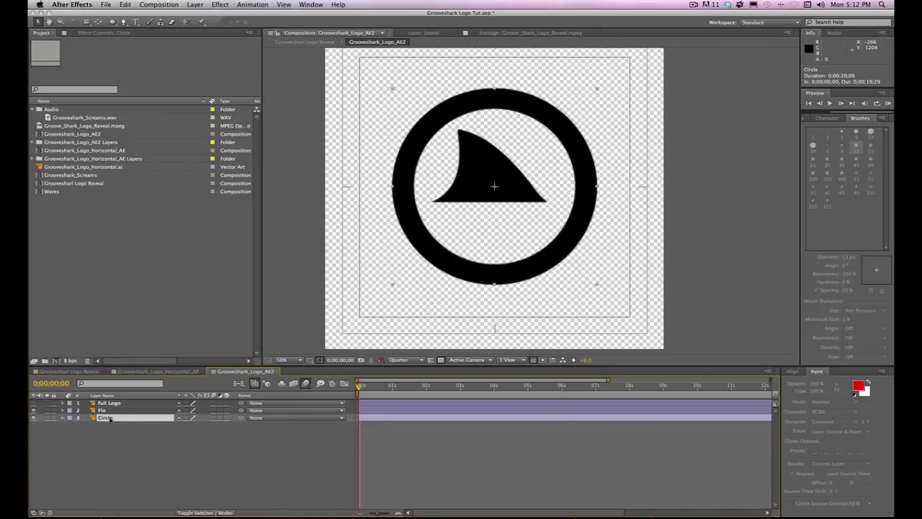
key("s")
- Keyframe the Circle's Scale at frame 0, then 110% at frame 10 and 100% at frame 14
left_click(86, 425)
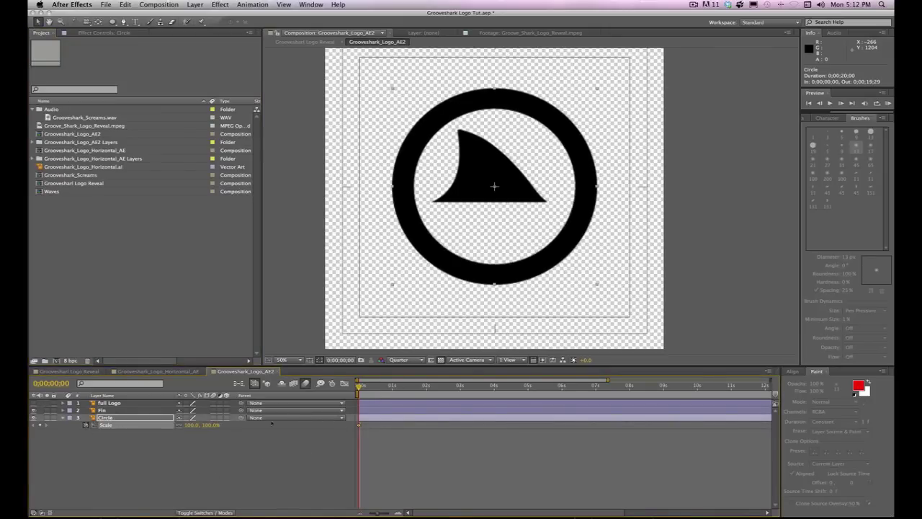
left_click_drag(367, 392, 371, 393)
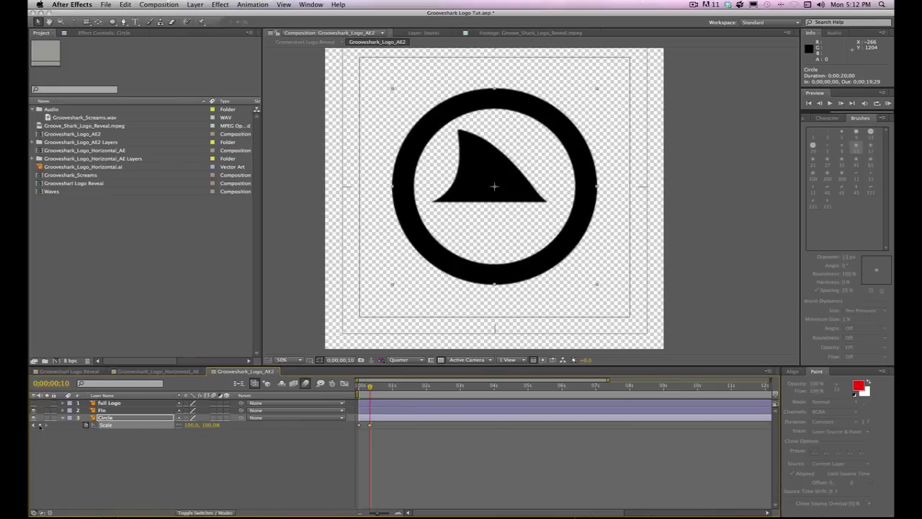
left_click(188, 425)
type("110")
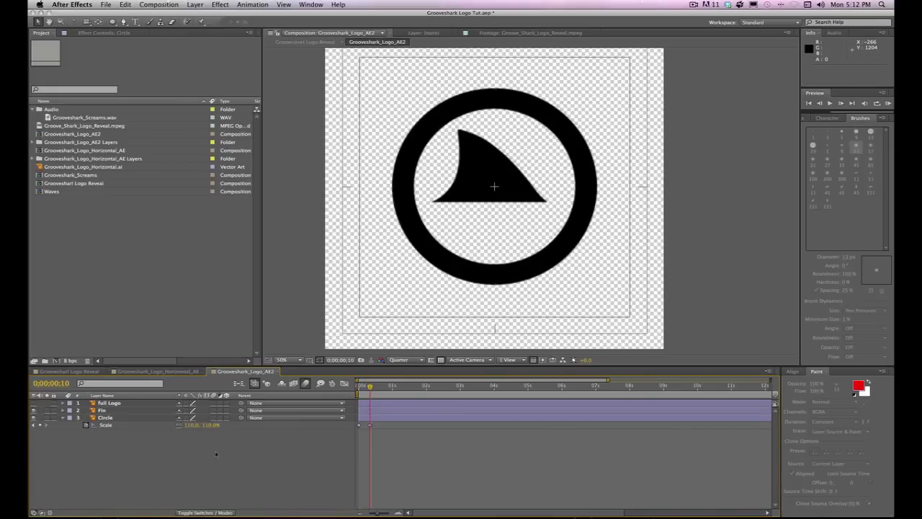
left_click(324, 424)
key("Page_Down")
key("Page_Down")
key("Page_Down")
key("Page_Down")
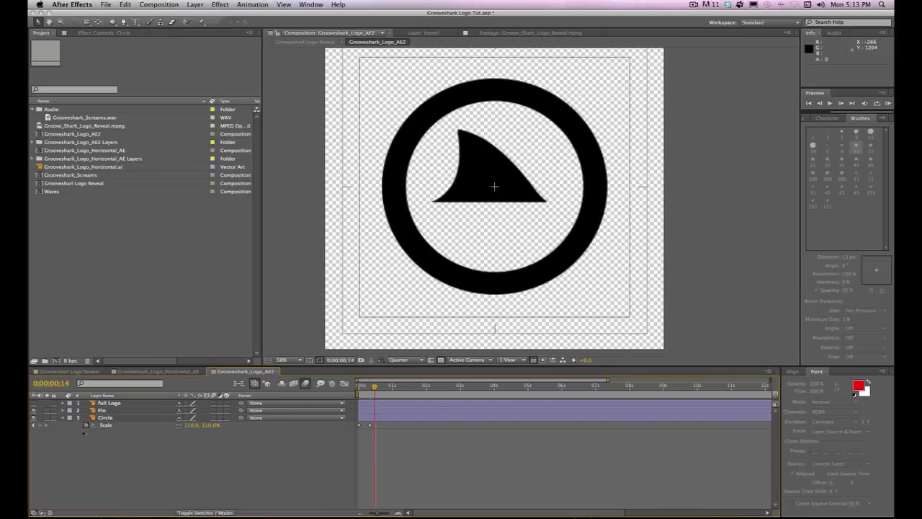
left_click(188, 425)
key("Return")
- Set the Circle's first Scale keyframe at frame 0 to 0%
key("Home")
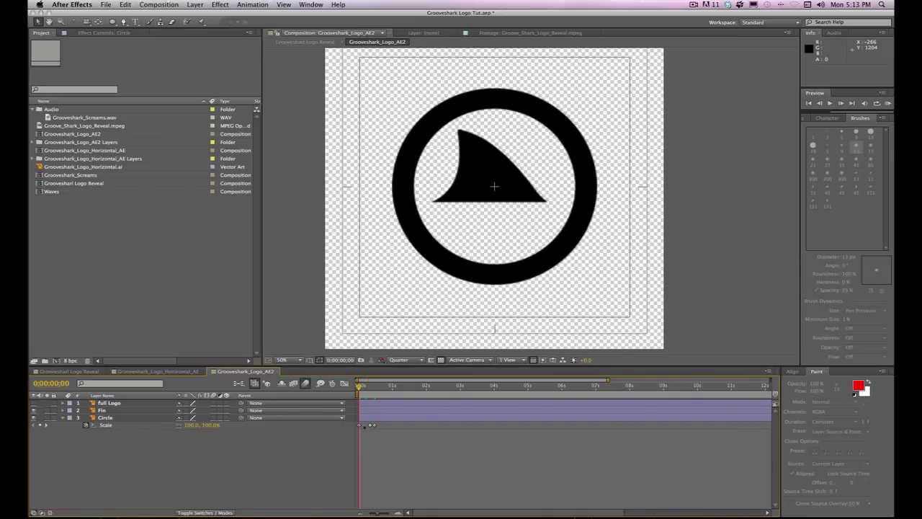
left_click(360, 425)
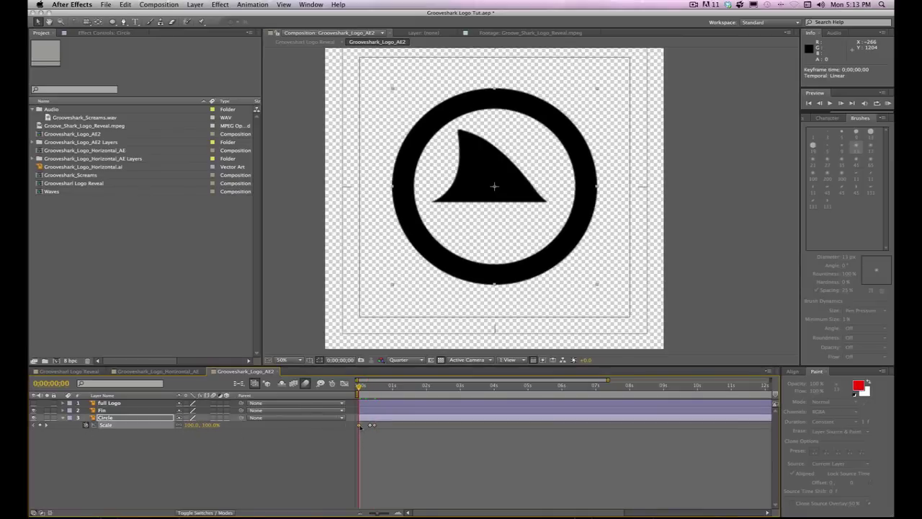
left_click(210, 425)
type("0")
key("Return")
- Preview the ring popping up around the fin, then deselect the Circle layer
key("space")
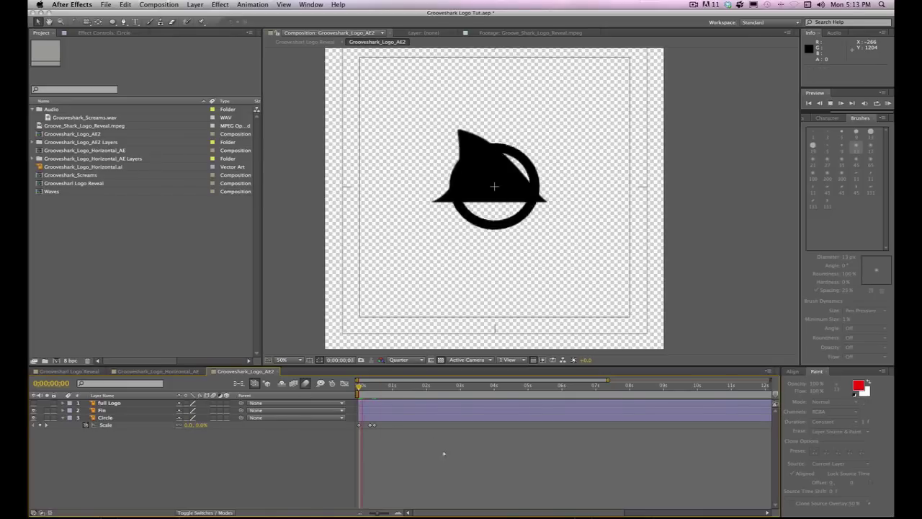
left_click_drag(446, 455, 335, 424)
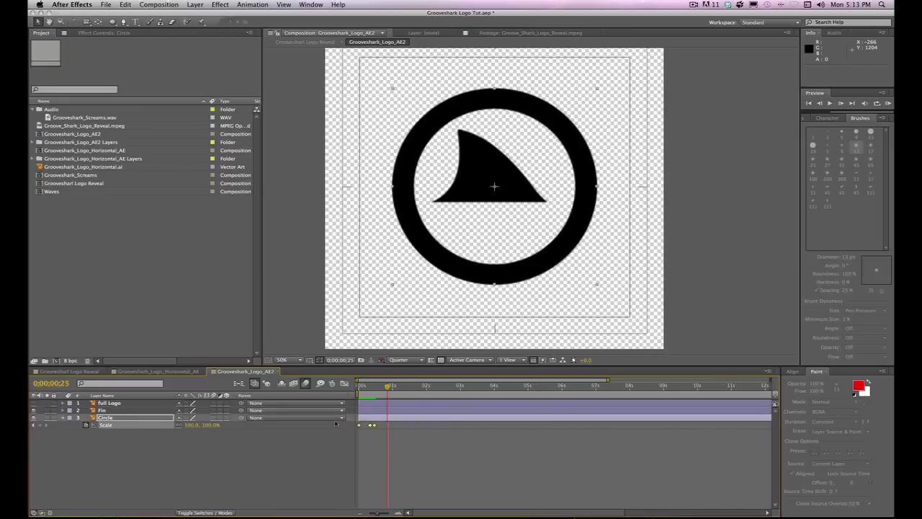
key("space")
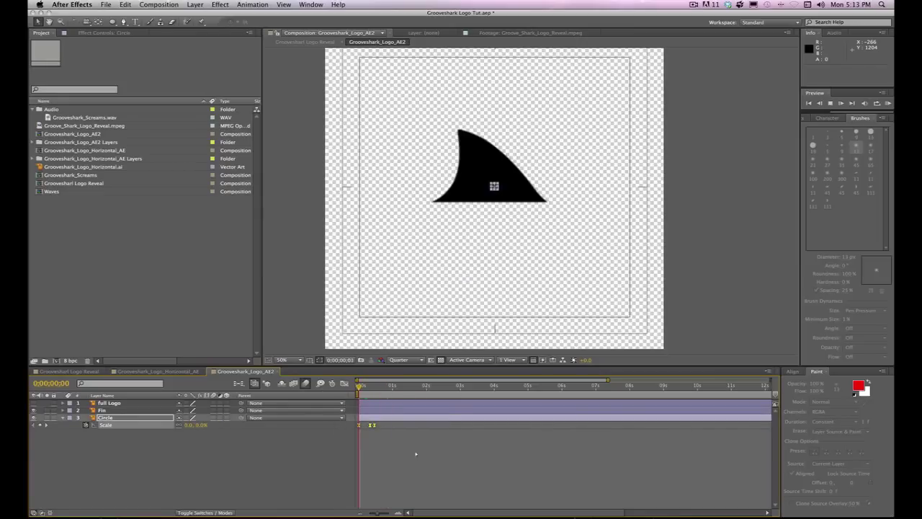
left_click(415, 454)
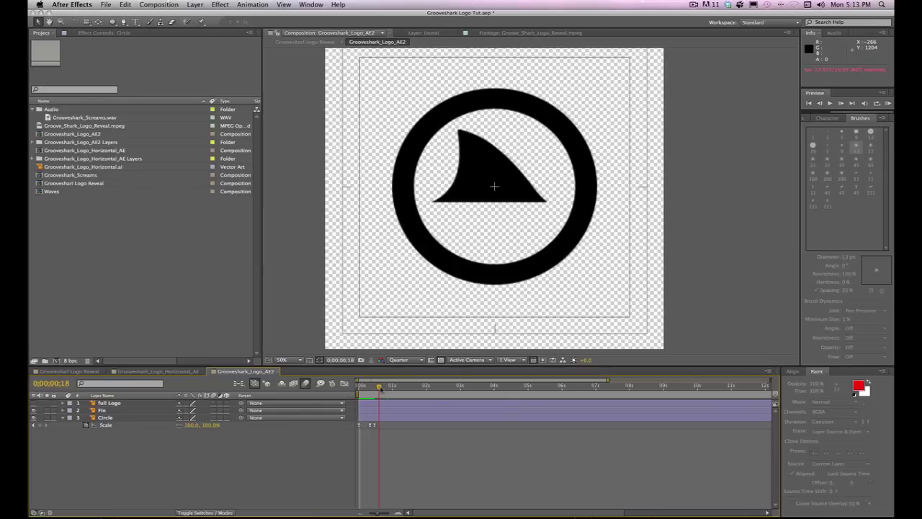
- Add the Waves comp as a layer starting at frame 14 and move it down-left below the ring
left_click_drag(381, 387, 375, 387)
left_click_drag(51, 191, 108, 432)
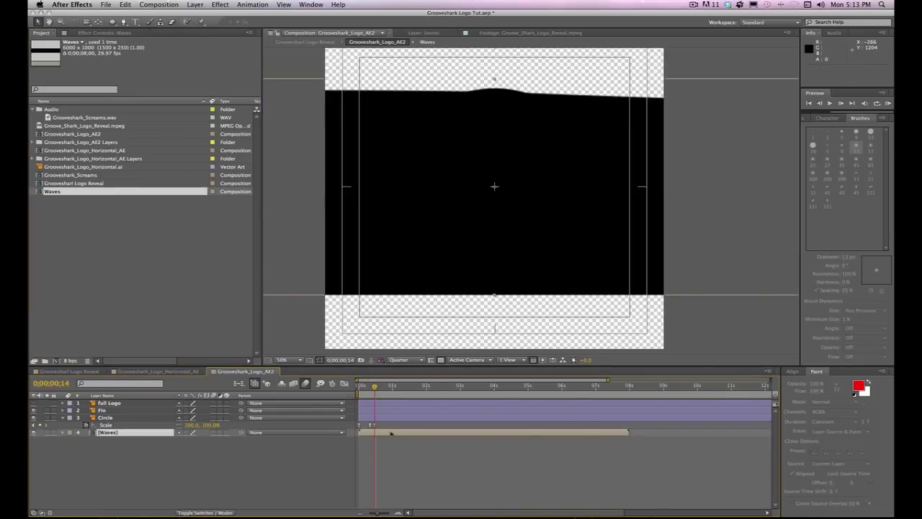
left_click_drag(391, 433, 394, 434)
scroll(505, 202, "down", 3)
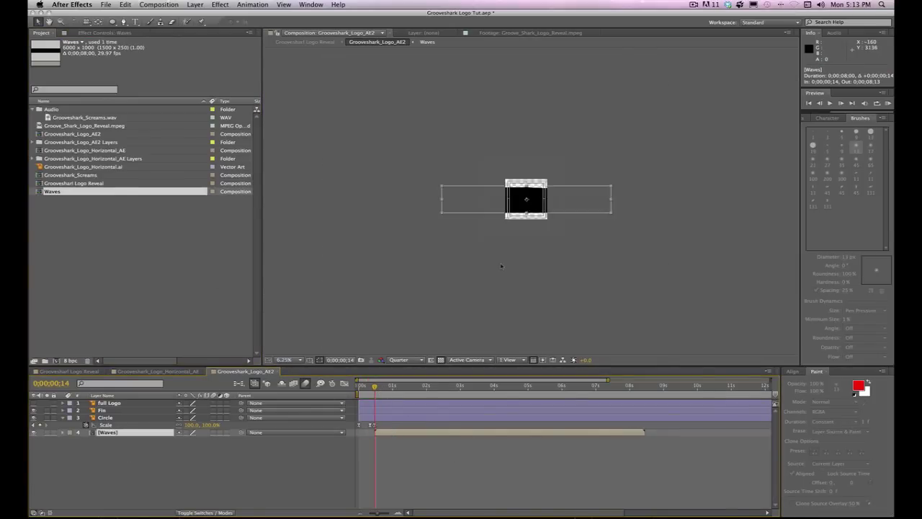
scroll(504, 202, "up", 3)
left_click_drag(569, 211, 507, 254)
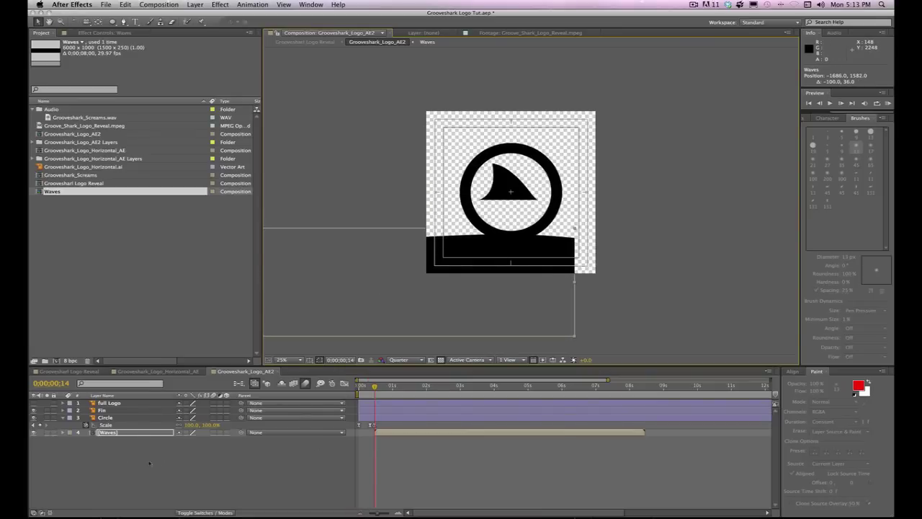
- Keyframe the Waves Position at frame 14, slide the water right later on, and preview it
left_click(108, 432)
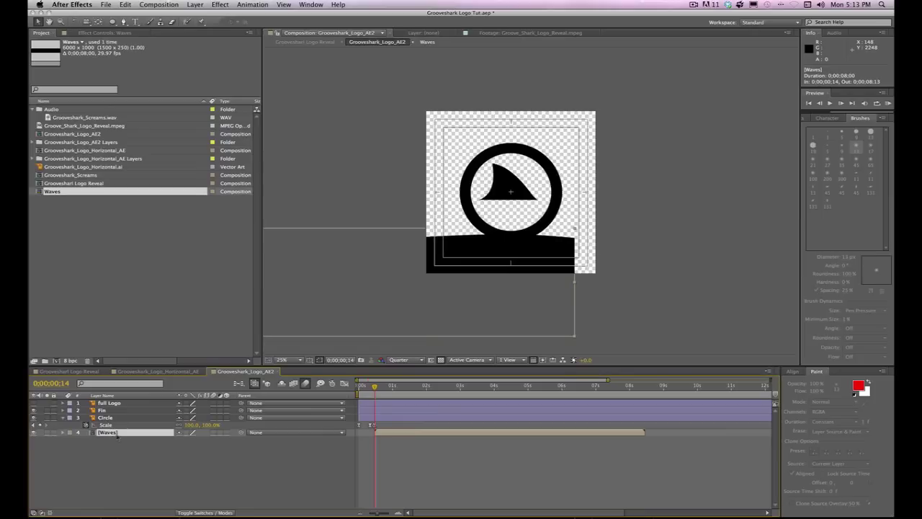
key("p")
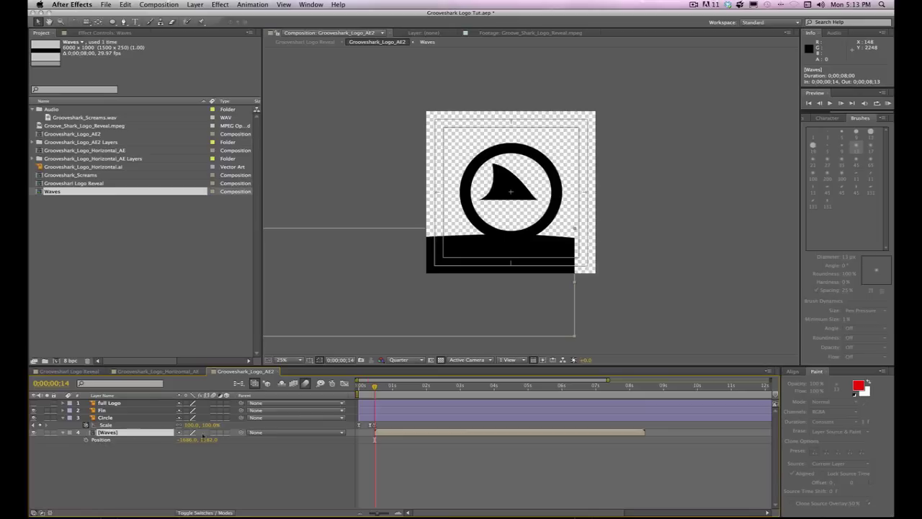
left_click(87, 441)
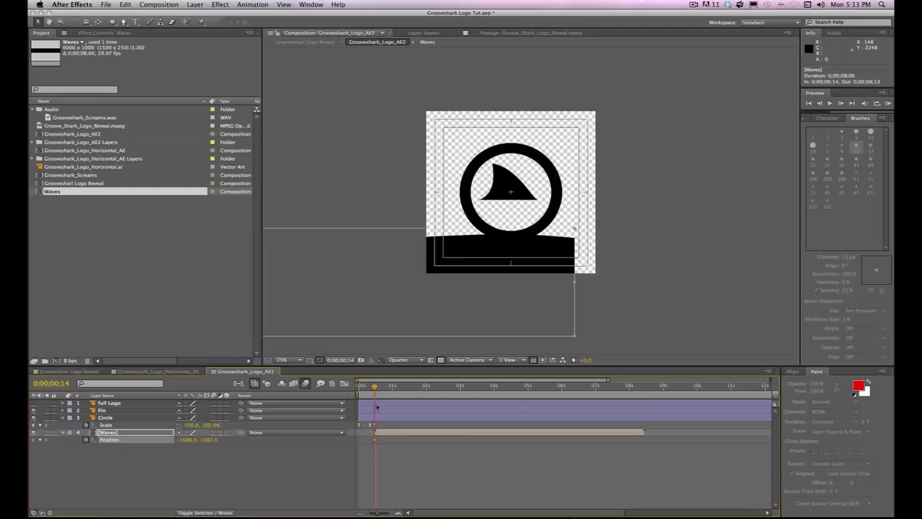
left_click_drag(398, 392, 565, 408)
left_click_drag(459, 254, 564, 252)
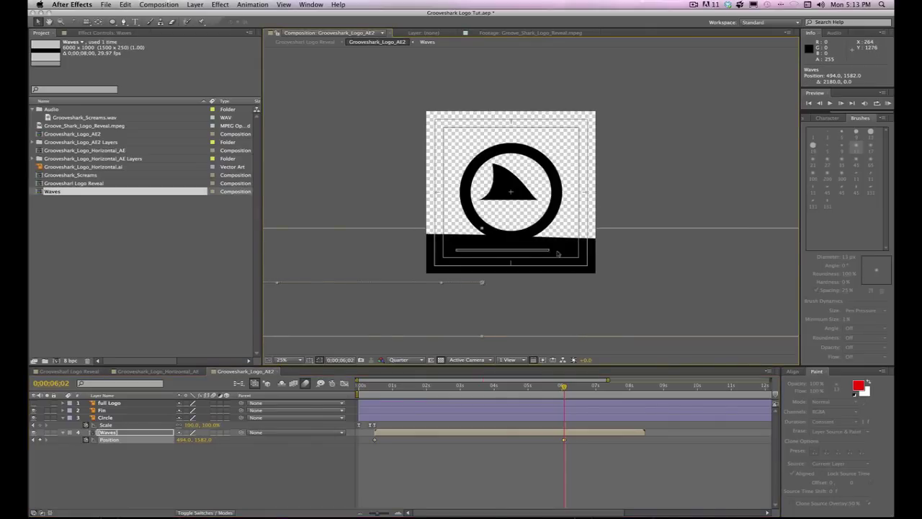
left_click_drag(482, 251, 598, 261)
key("KP_0")
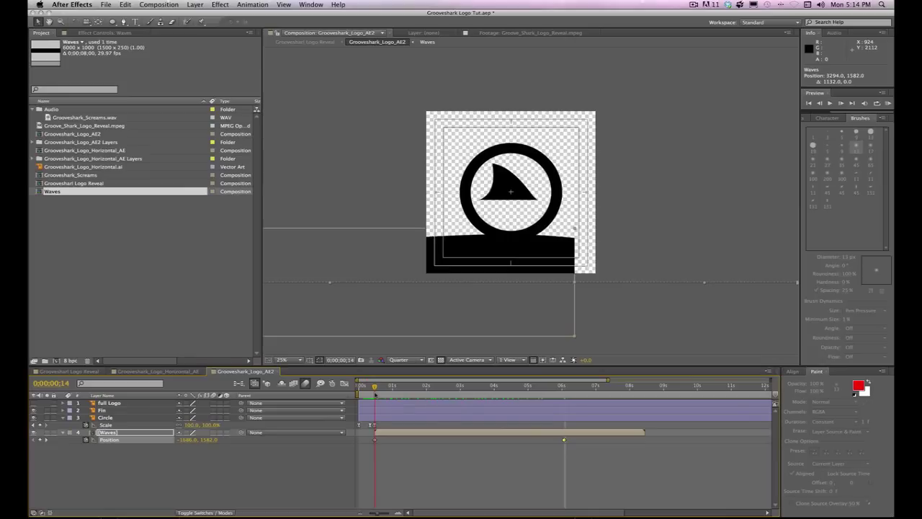
- At 0;00;01;09, raise the water layer's vertical position up into the circle
left_click(44, 383)
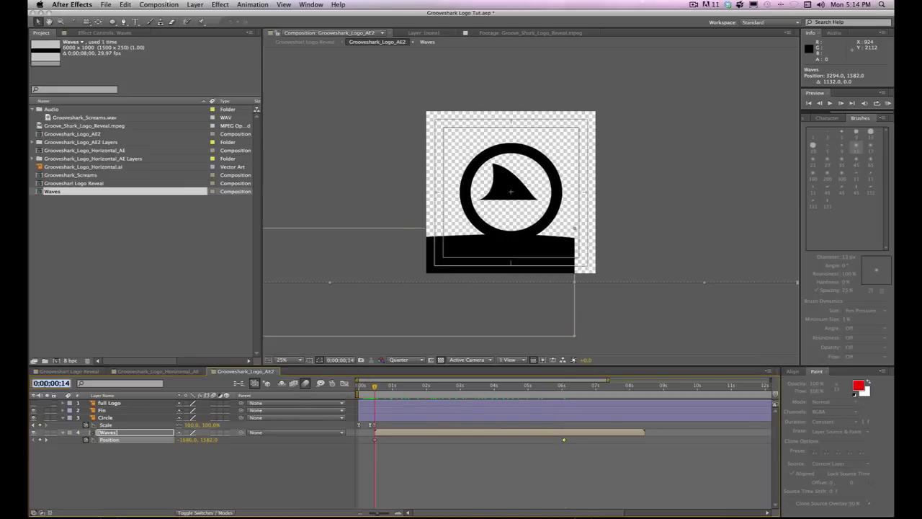
type("109")
key("Return")
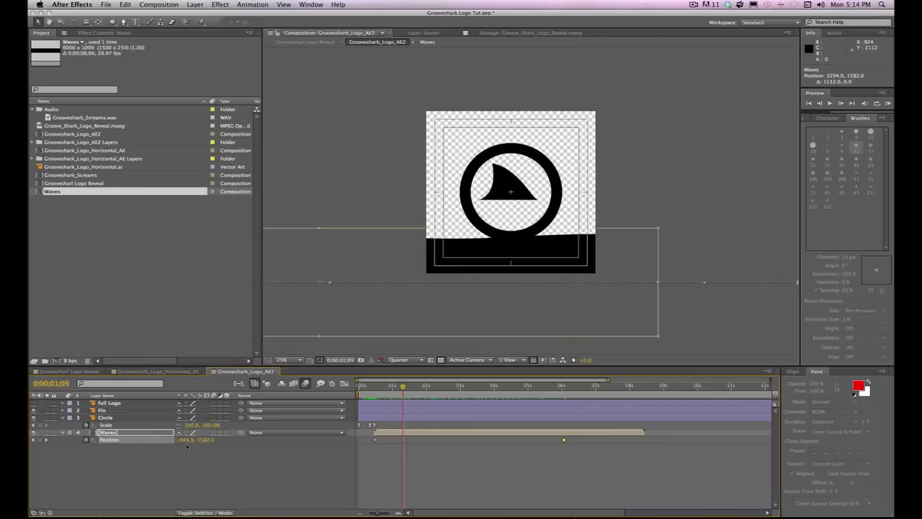
left_click_drag(190, 441, 173, 441)
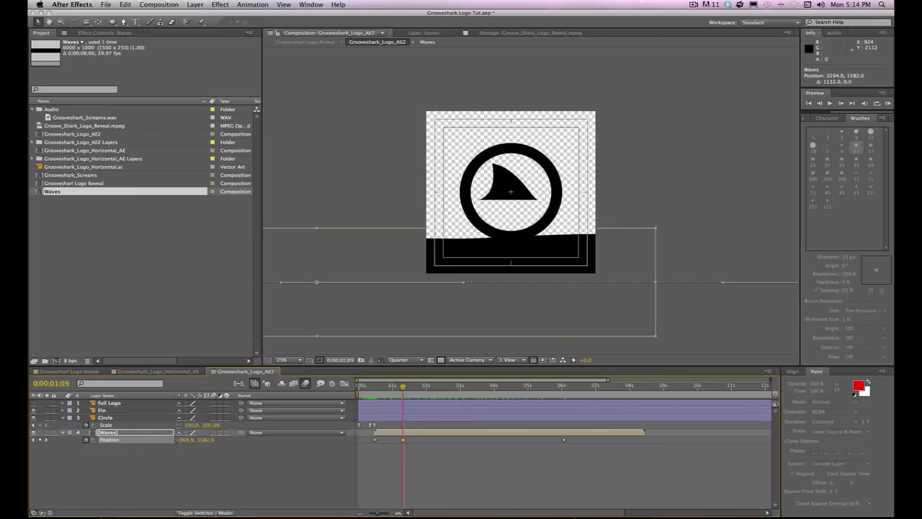
key("super+z")
left_click_drag(206, 440, 166, 439)
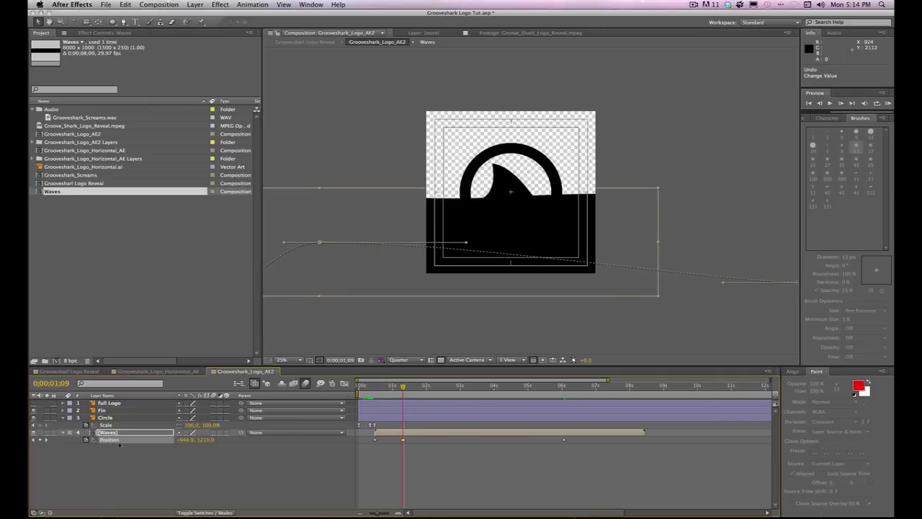
left_click_drag(203, 439, 208, 440)
left_click(208, 440)
left_click(565, 440)
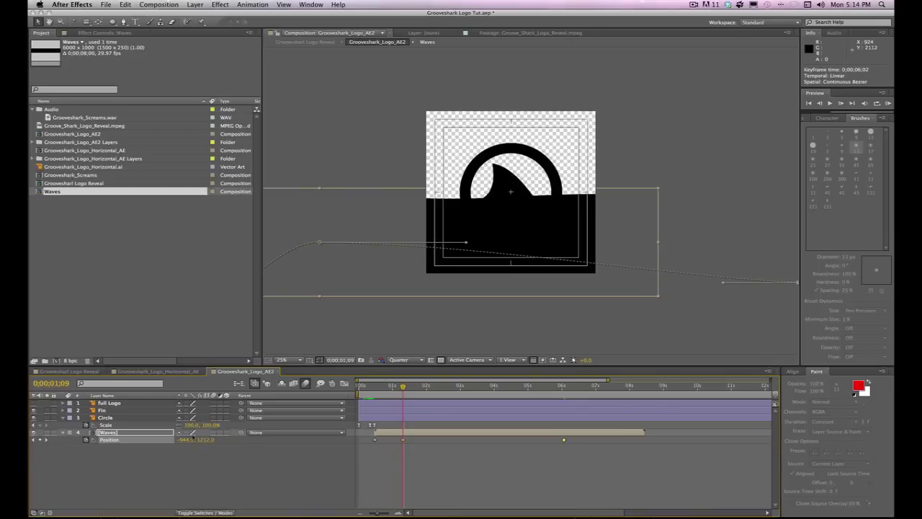
- Set the water's Y position to about 1212 at the 0;00;06;02 keyframe and scrub the rise
left_click(206, 439)
type("121")
left_click_drag(415, 396, 561, 399)
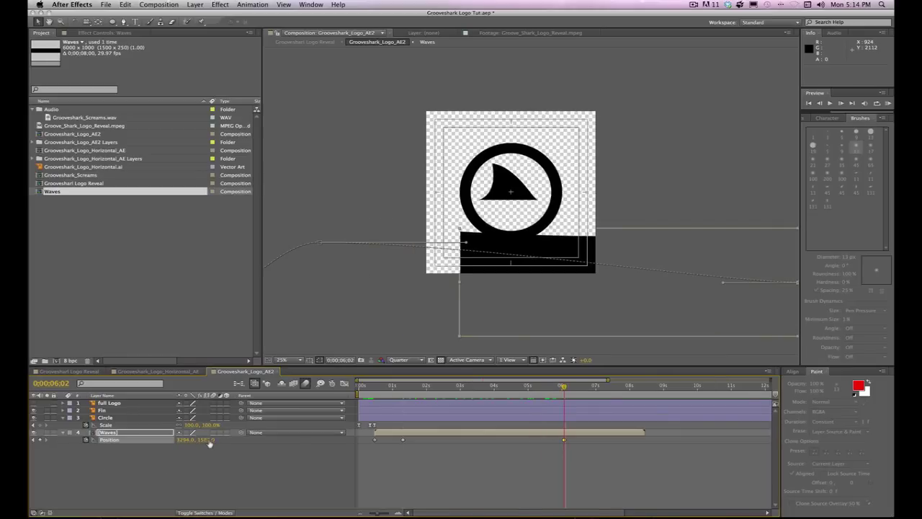
left_click_drag(210, 444, 205, 441)
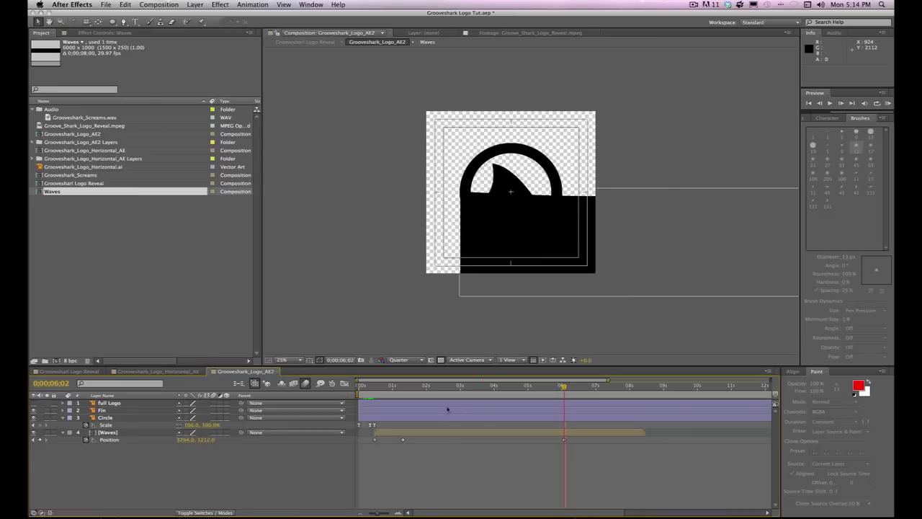
mouse_move(430, 392)
left_mouse_down()
mouse_move(360, 392)
mouse_move(413, 392)
left_mouse_up()
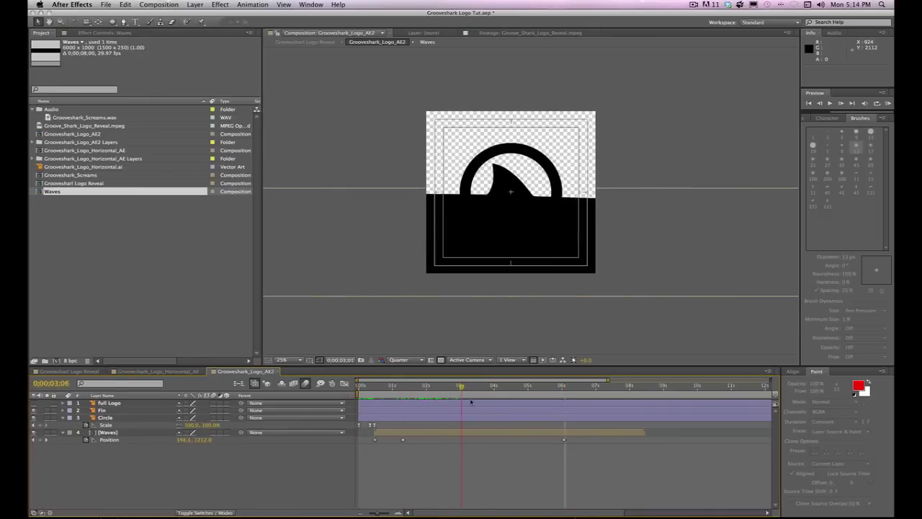
- Preview the water animation and check the water position around three seconds
key("KP_0")
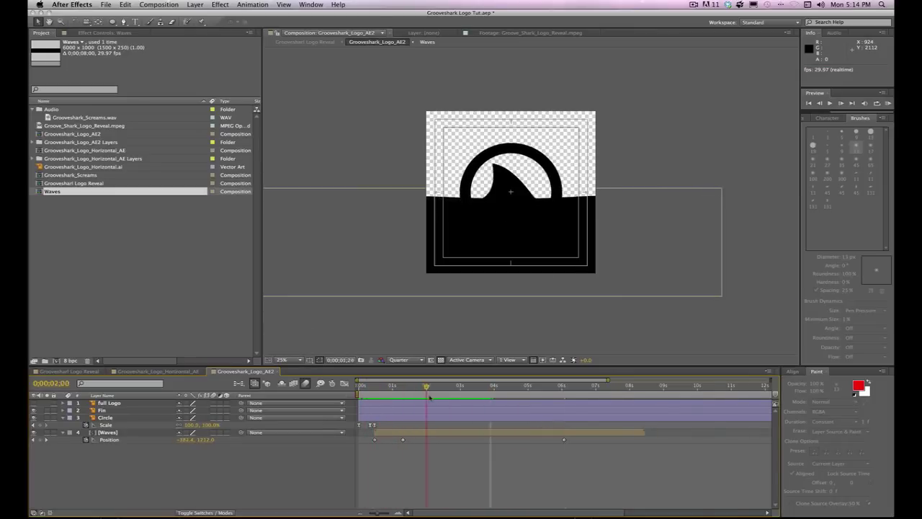
left_click(493, 401)
left_click_drag(493, 387, 474, 387)
- Pre-compose the Waves layer as Waves Comp Masked and draw an ellipse mask over the circle
left_click(108, 432)
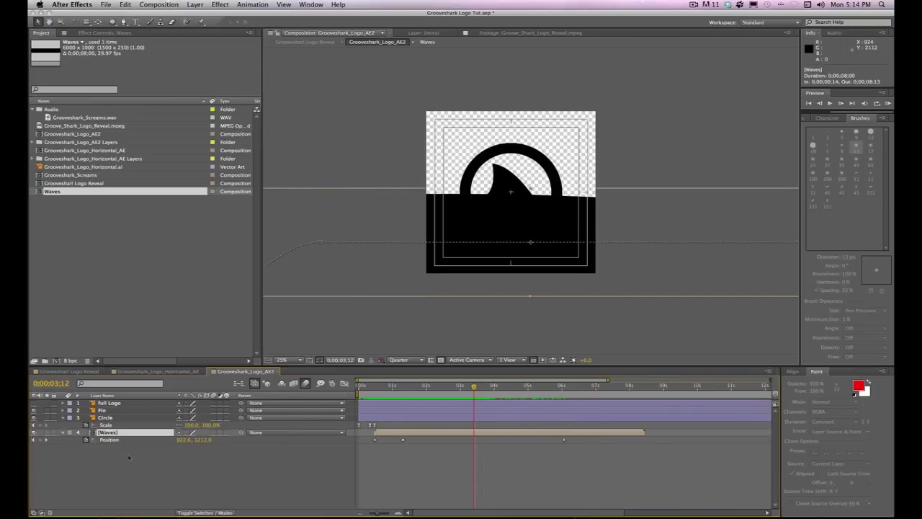
key("super+shift+c")
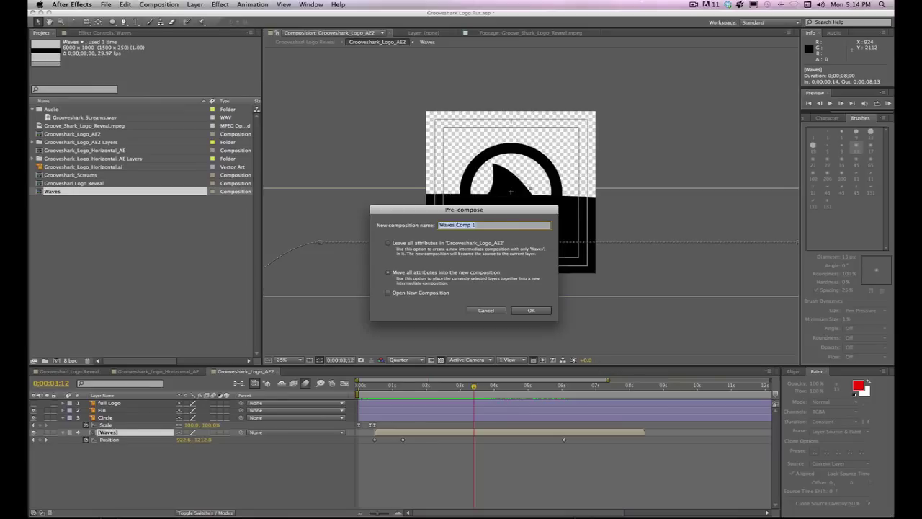
left_click(491, 225)
left_click(527, 310)
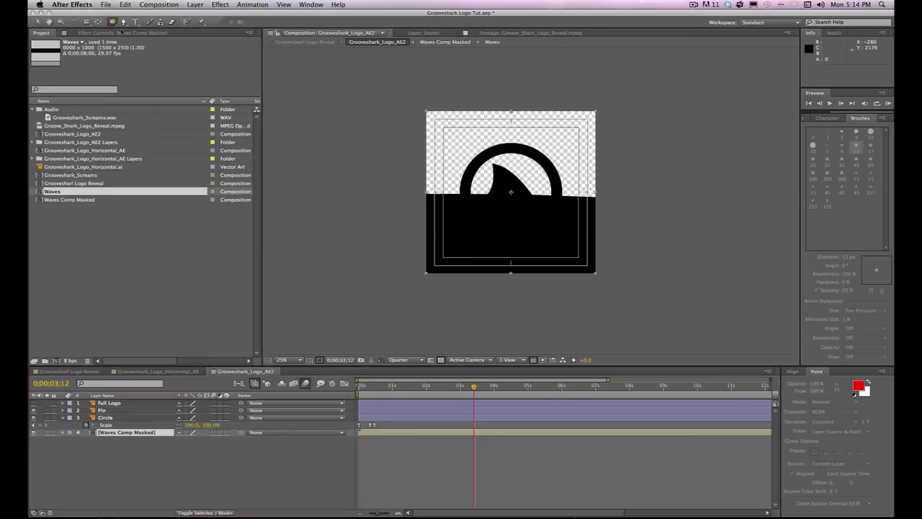
left_click_drag(458, 142, 551, 238)
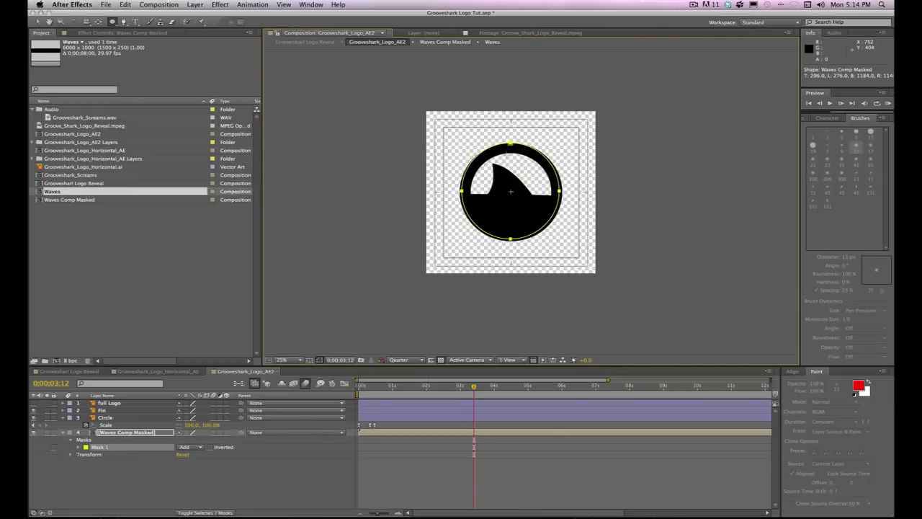
- Free-transform the mask, shrinking its height to about 95.9% so it fits inside the ring
key("v")
double_click(511, 145)
left_click_drag(511, 143, 511, 147)
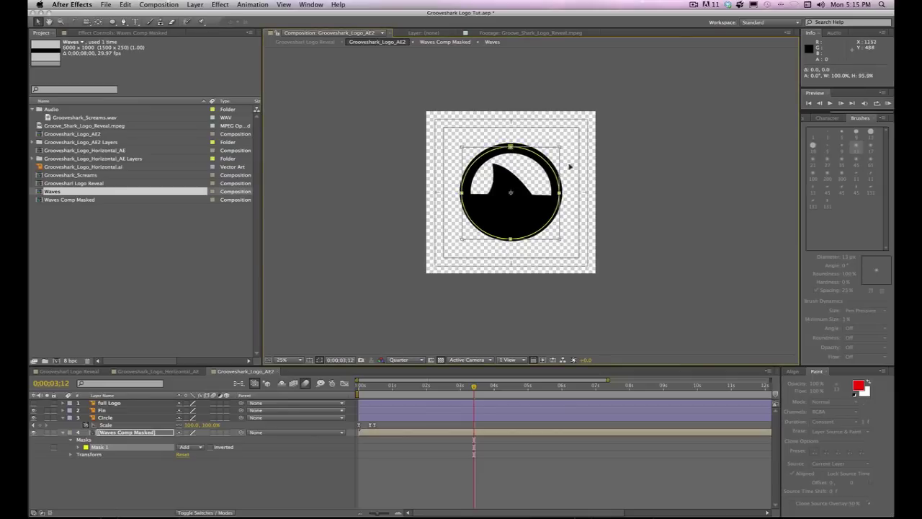
left_click(449, 440)
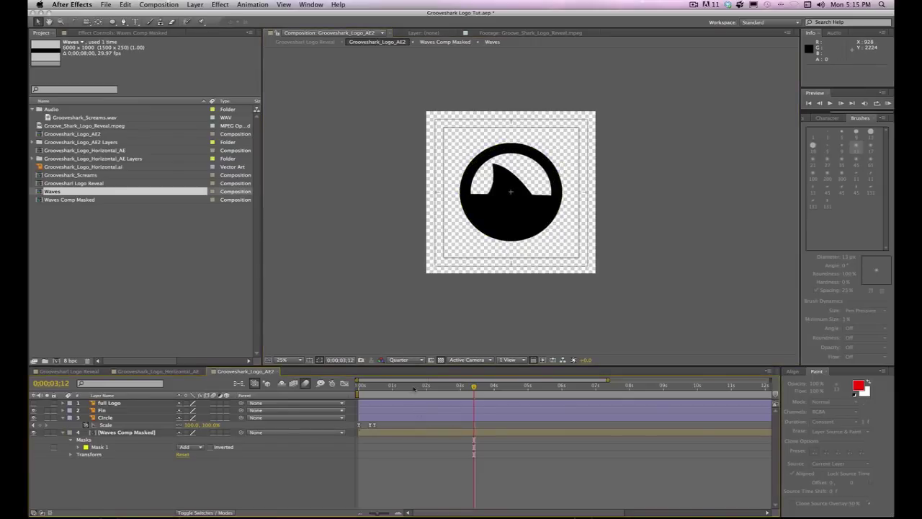
- Preview the reveal from the start, then move the mask keyframes to the current time
key("Home")
key("space")
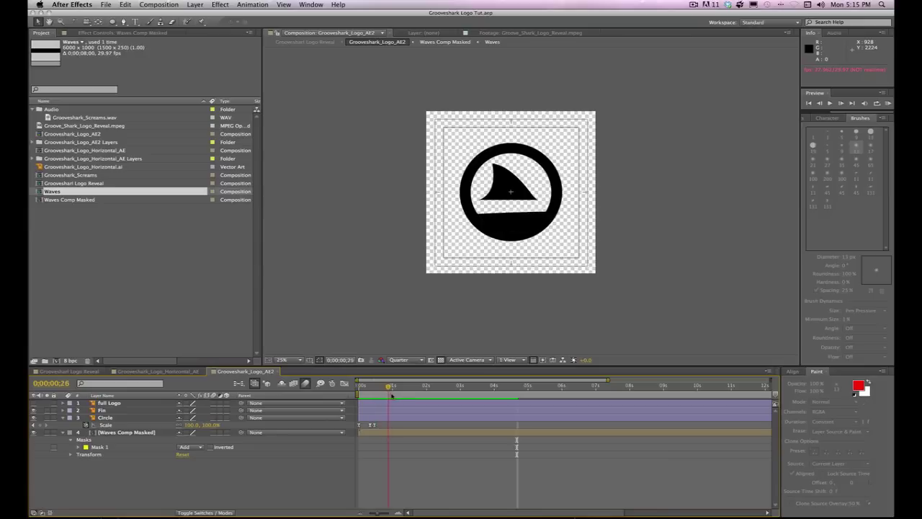
left_click(436, 398)
left_click_drag(436, 398, 400, 404)
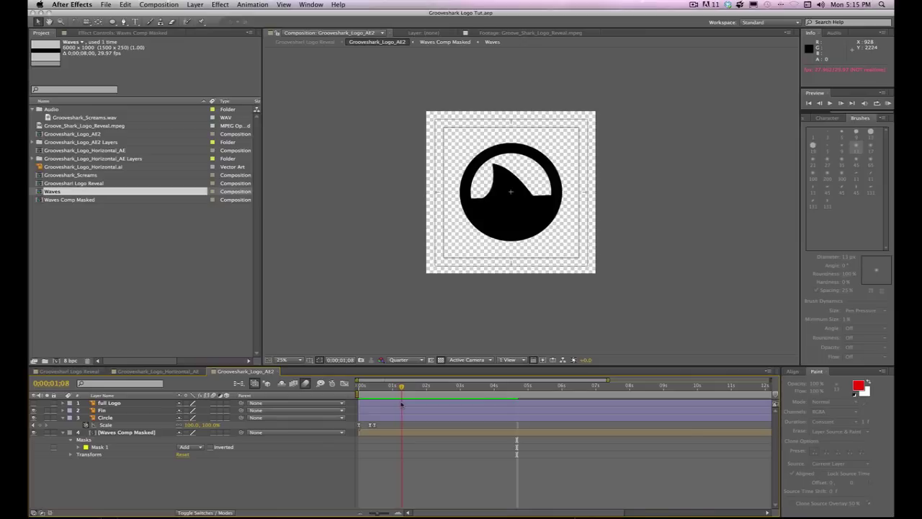
left_click_drag(516, 446, 401, 447)
- Add a Position keyframe to the Fin layer and move it to 0;00;09;28
left_click(112, 411)
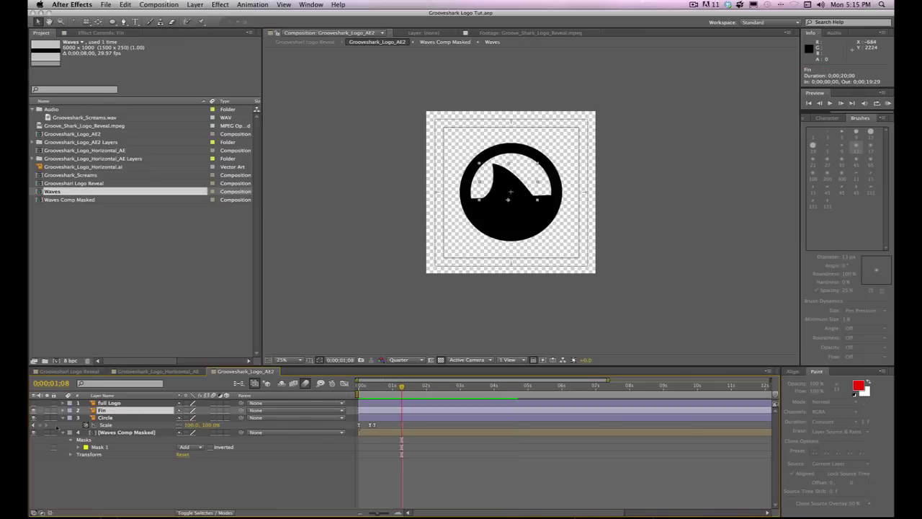
left_click(62, 410)
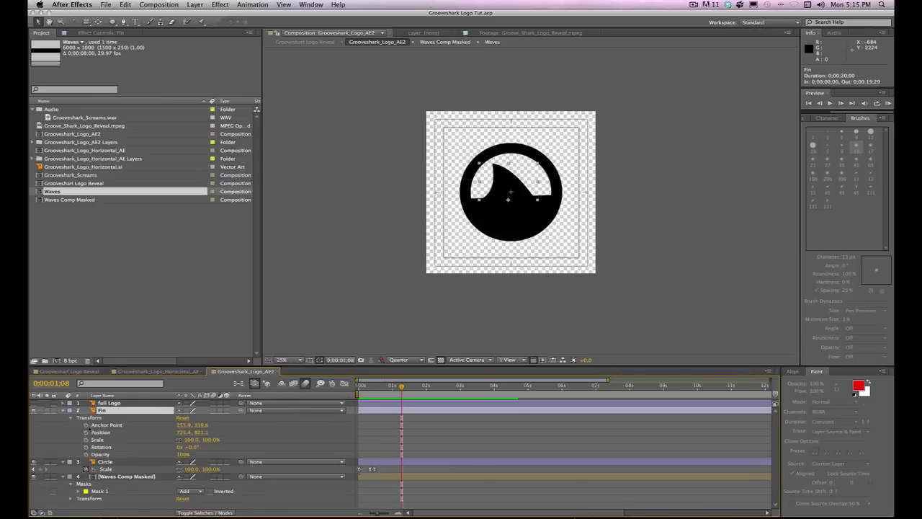
left_click(85, 432)
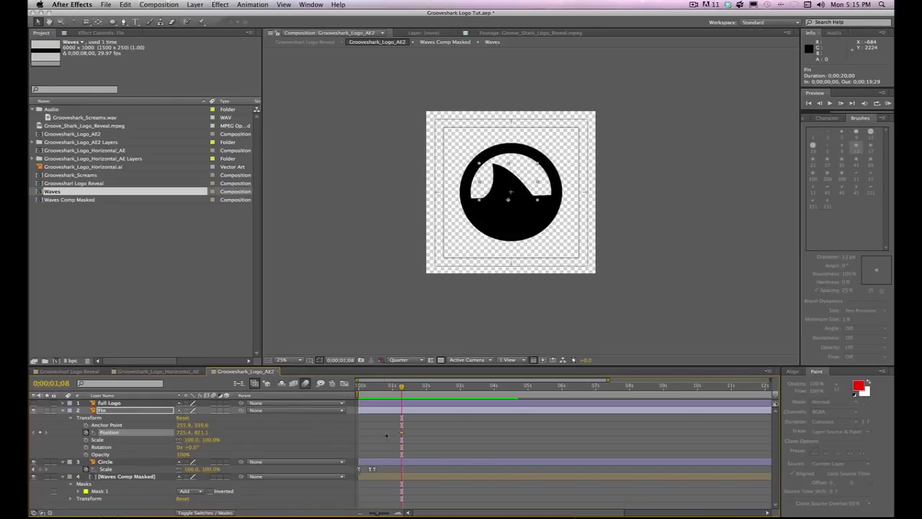
left_click_drag(402, 433, 459, 436)
left_click_drag(684, 440, 705, 440)
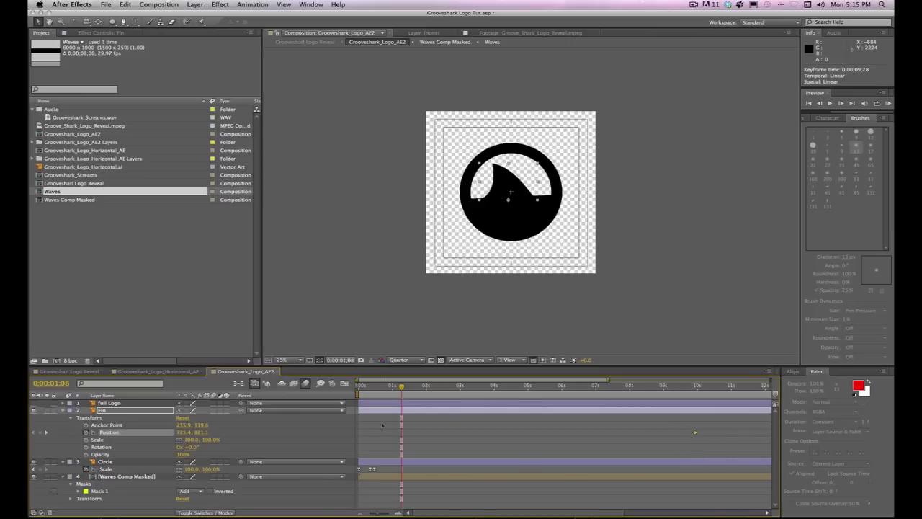
left_click(433, 428)
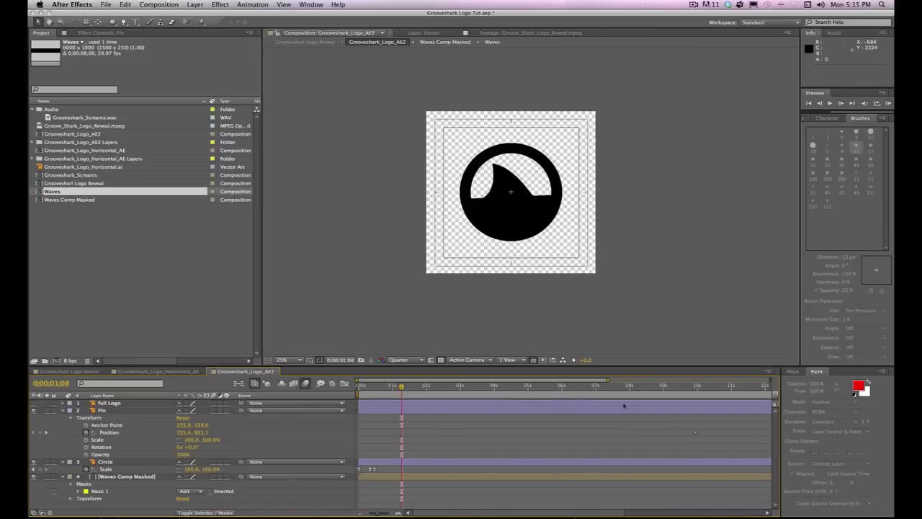
- Add a Fin Scale keyframe at 0;00;09;28, then scrub from the start to watch the circle grow
left_click_drag(661, 389, 696, 387)
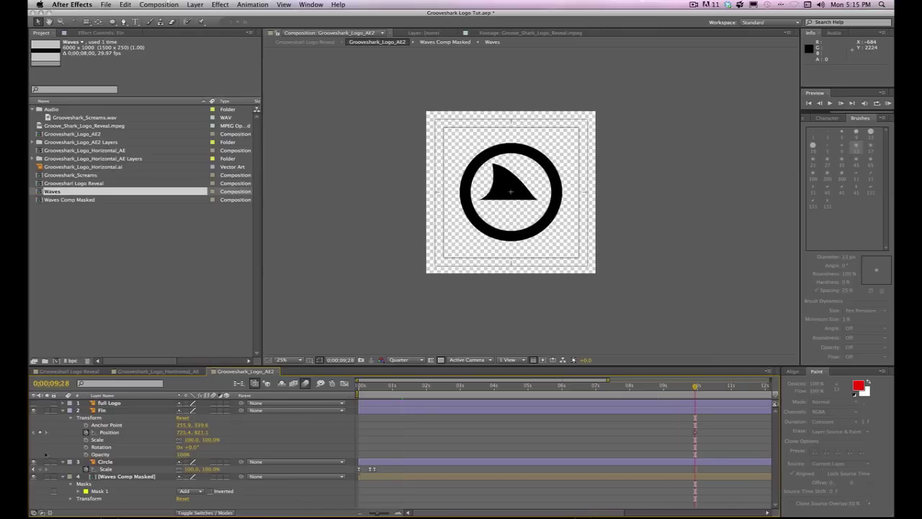
left_click(86, 440)
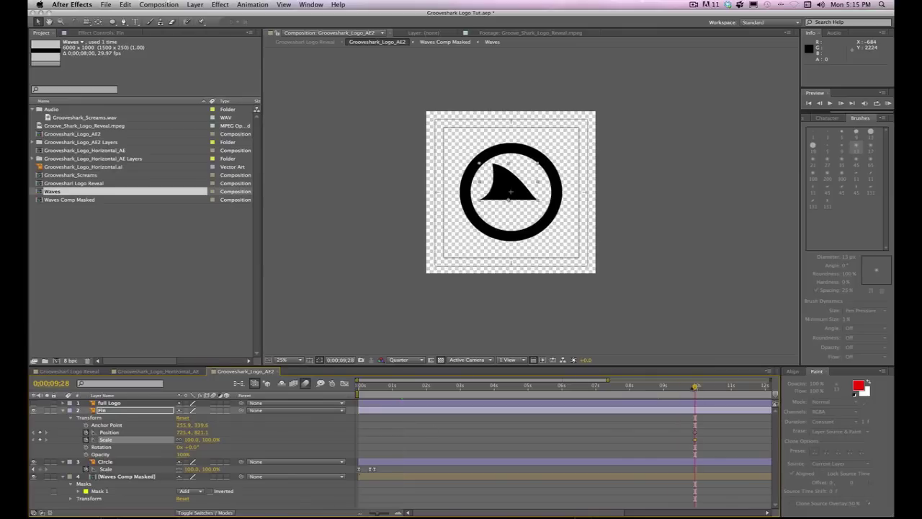
key("Home")
left_click_drag(353, 405, 419, 405)
left_click(469, 405)
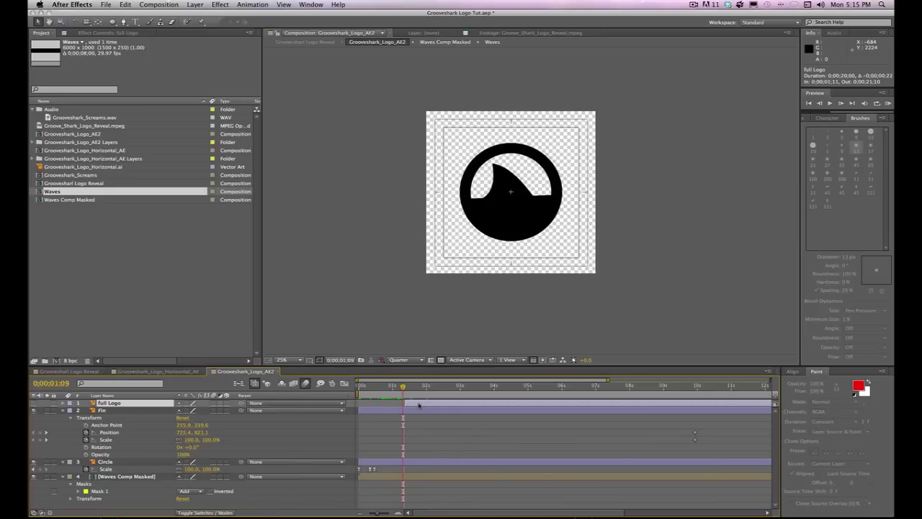
- Move the fin left out of the circle at an early time, then scrub to check it sliding in
left_click(502, 191)
left_click_drag(506, 186, 455, 201)
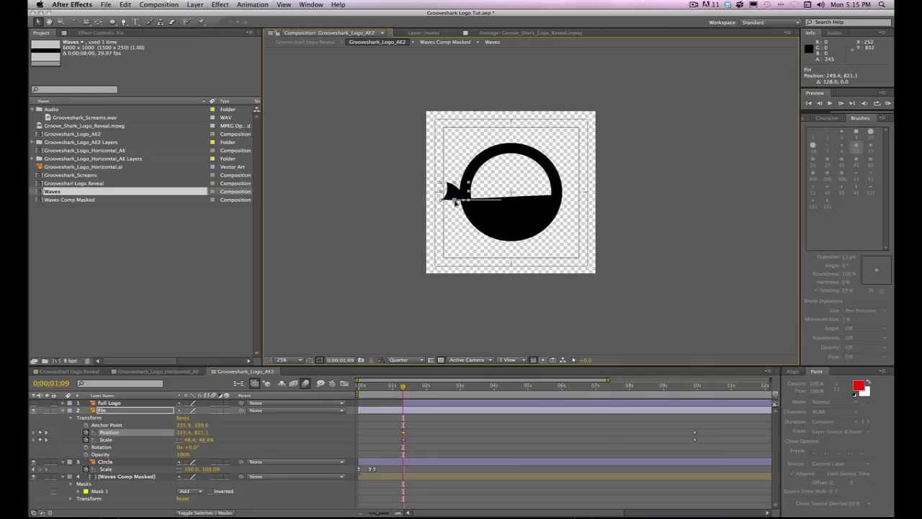
left_click_drag(416, 401, 609, 442)
left_click_drag(718, 422, 604, 439)
left_click(533, 428)
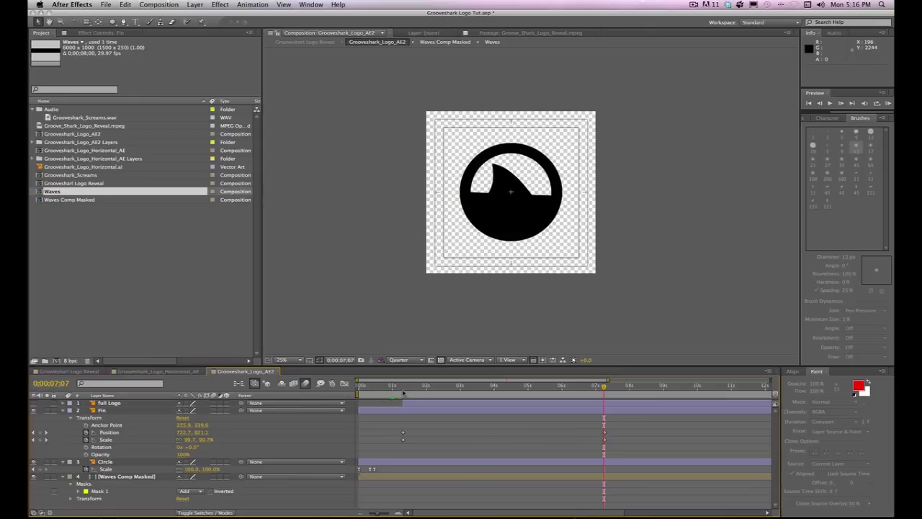
left_click_drag(403, 391, 604, 409)
- Pre-compose the Fin layer as Fin Comp Masked and draw a circular mask over the ring
left_click(104, 410)
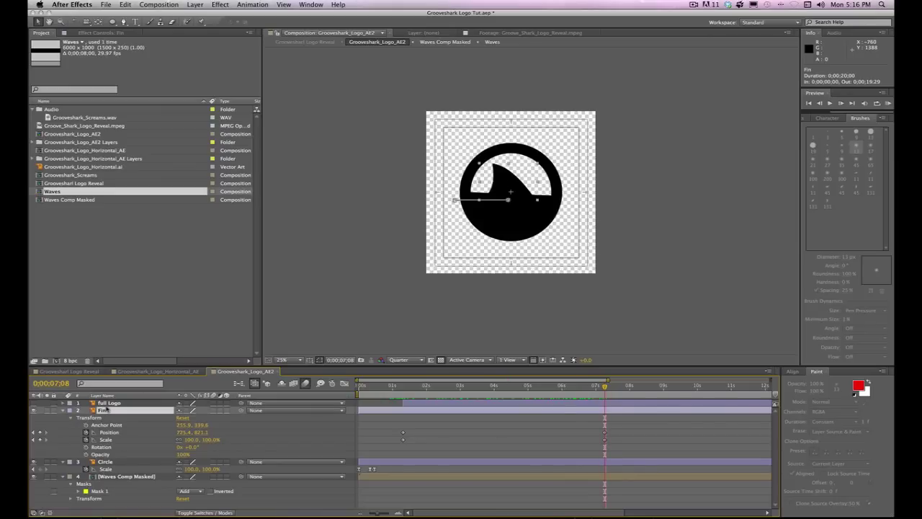
key("super+shift+c")
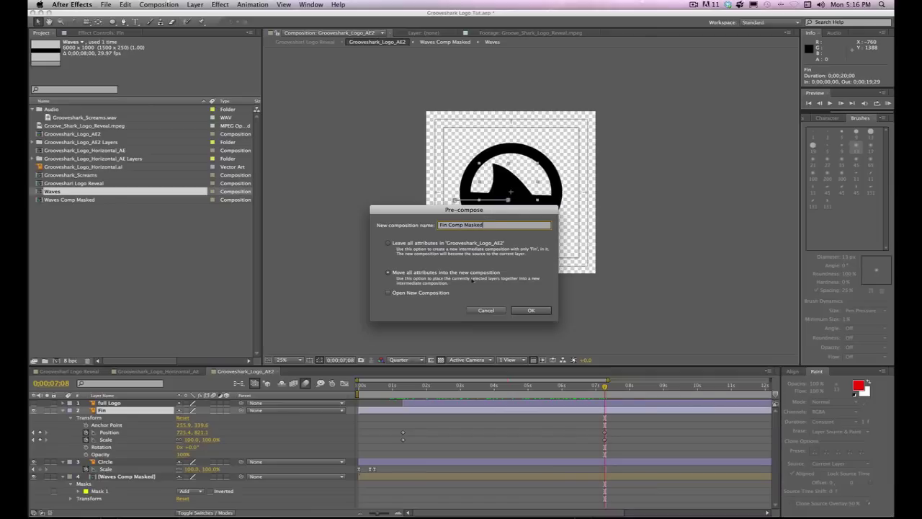
left_click(519, 309)
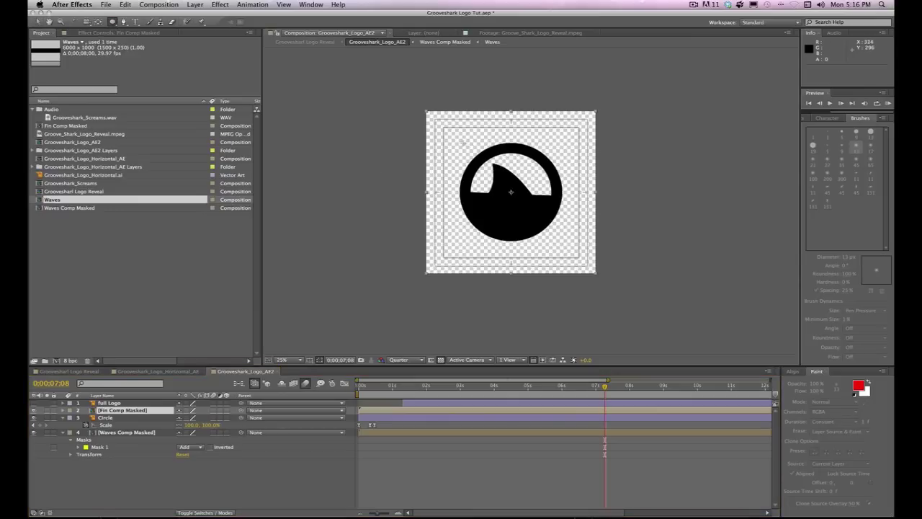
mouse_move(461, 143)
left_mouse_down()
mouse_move(501, 205)
mouse_move(559, 237)
left_mouse_up()
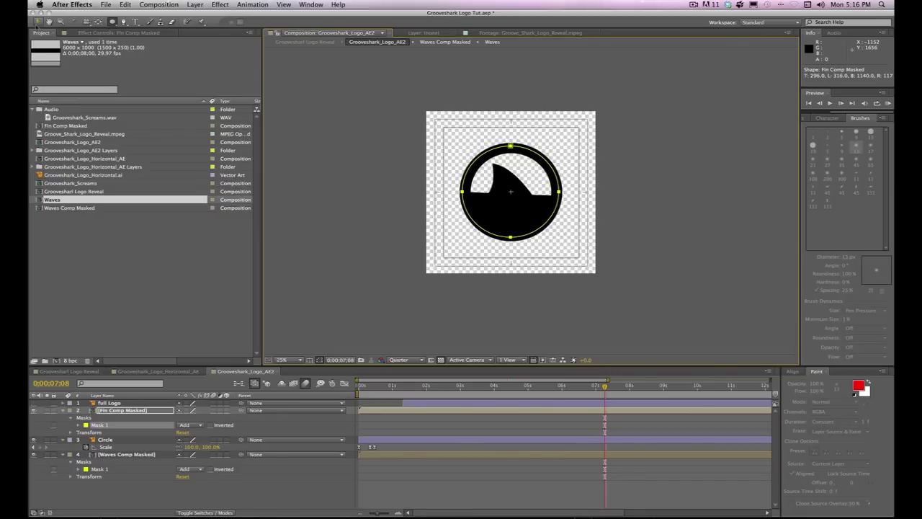
- Scrub through the animation to check the wave fill, then RAM preview from the start
left_click(322, 152)
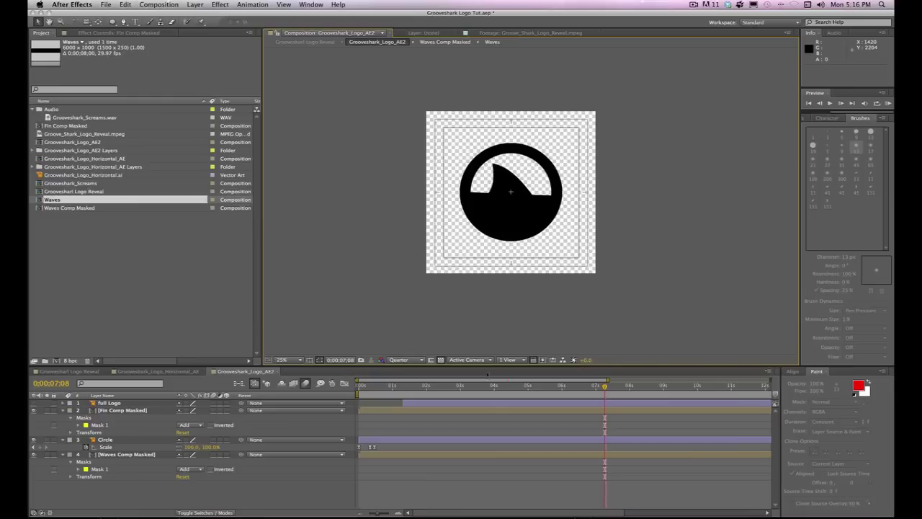
left_click_drag(452, 390, 359, 407)
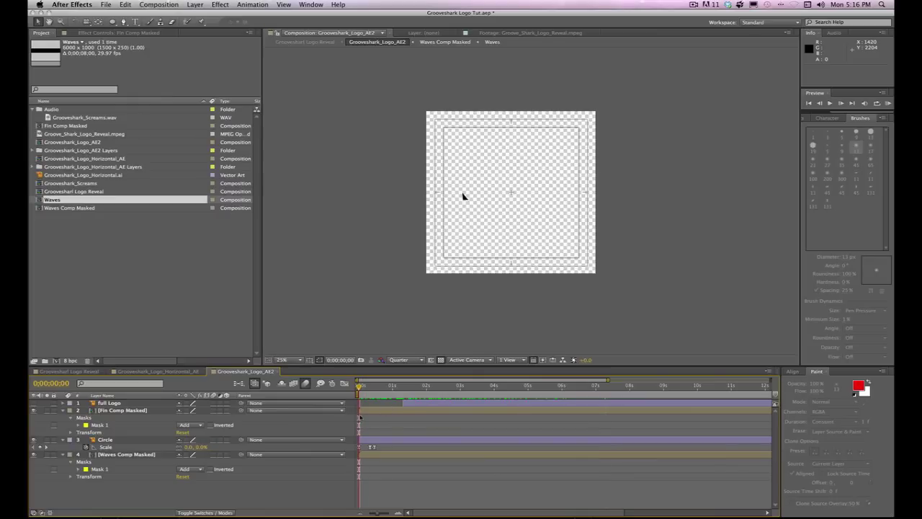
left_click(464, 198)
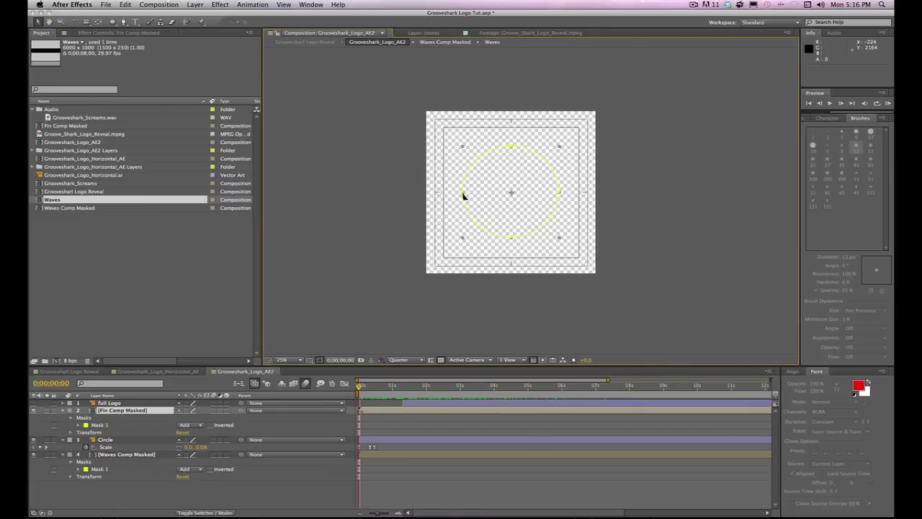
left_click(389, 410)
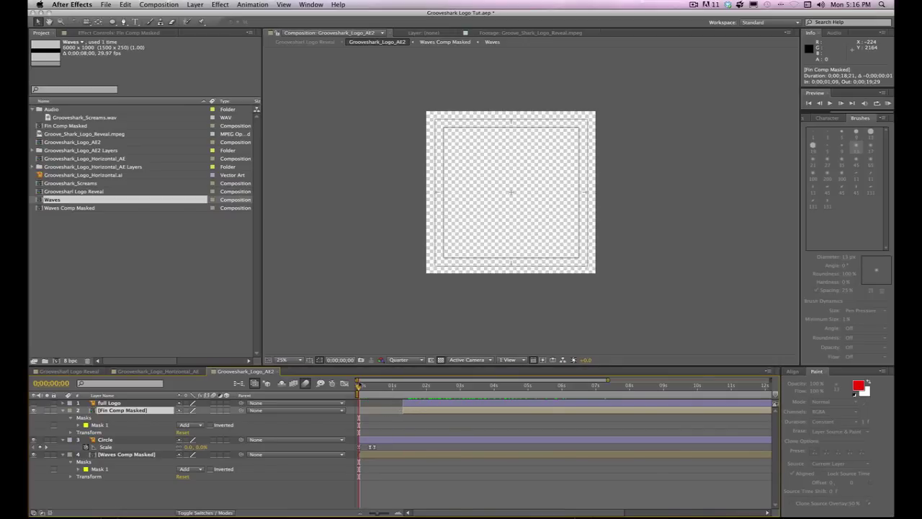
left_click_drag(362, 386, 635, 405)
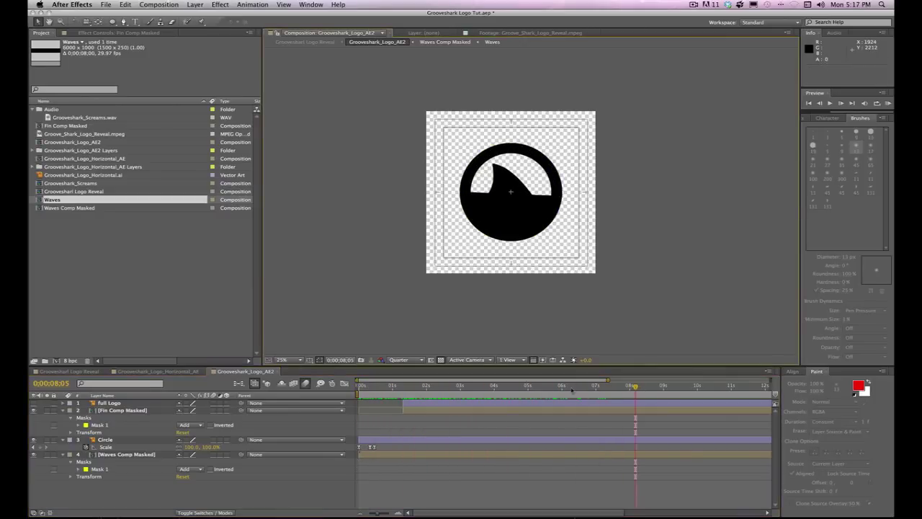
key("KP_0")
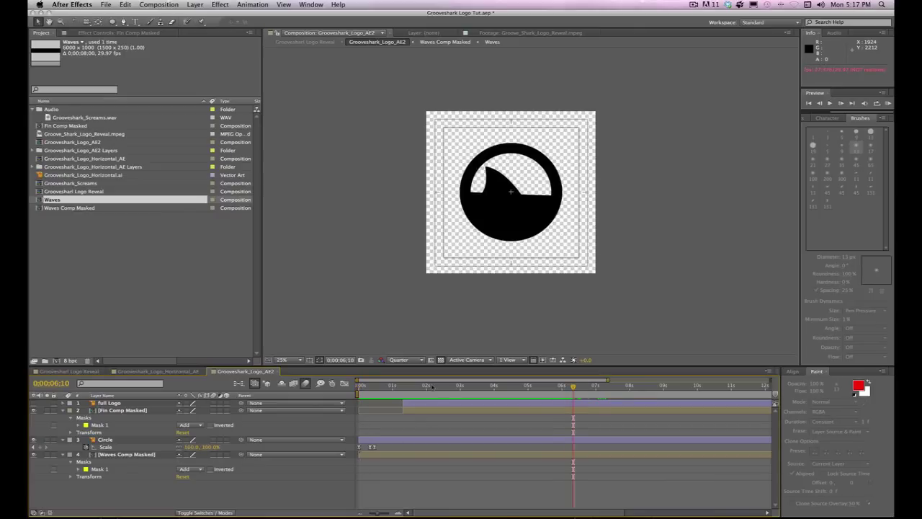
- In Fin Comp Masked, move the fin's final Position and Scale keyframes from 7s to 0;00;04;10, then preview the main comp
left_click_drag(360, 386, 498, 415)
double_click(121, 410)
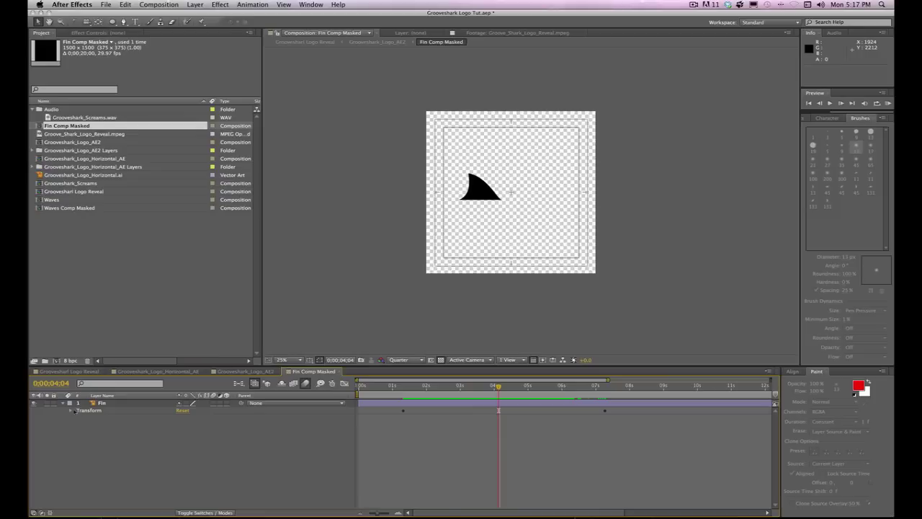
left_click(71, 410)
left_click_drag(552, 418, 510, 435)
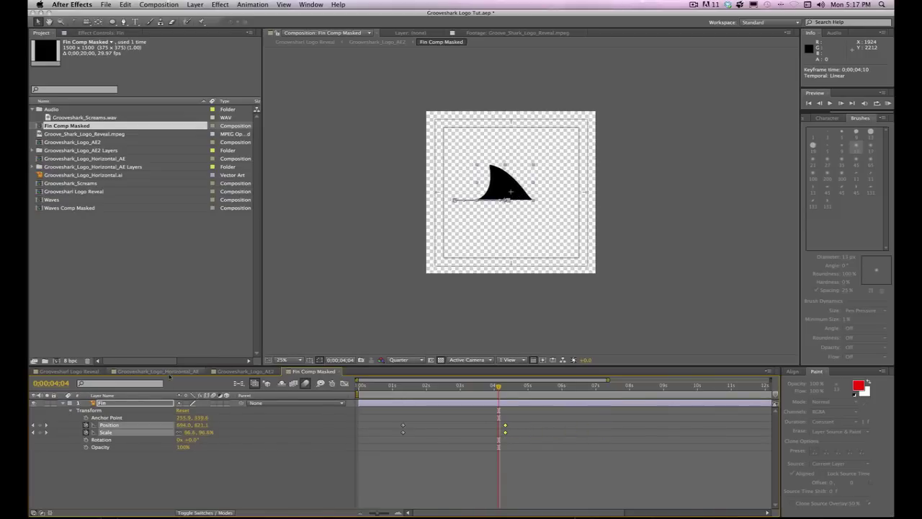
left_click(245, 371)
key("KP_0")
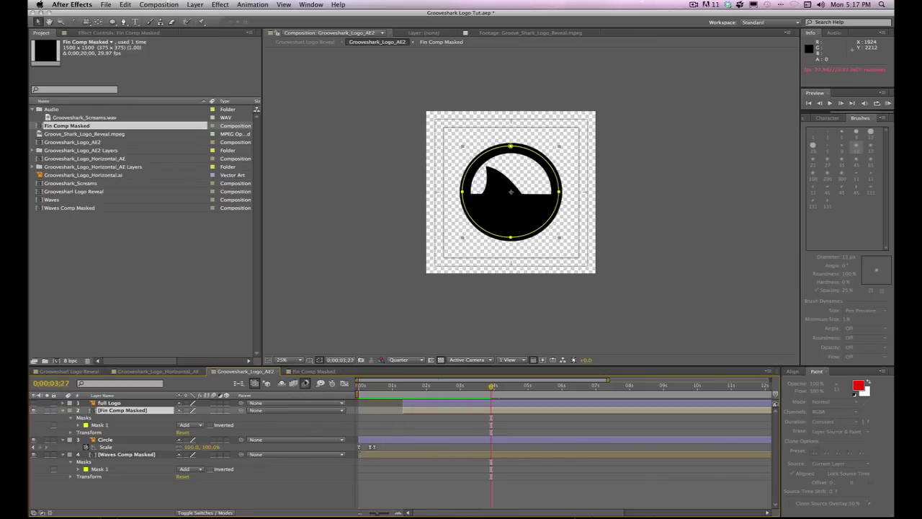
- Shift the fin's Position and Scale keyframes to 0;00;02;27 and preview the logo composition
left_click(312, 371)
left_click_drag(506, 428, 457, 428)
left_click(245, 371)
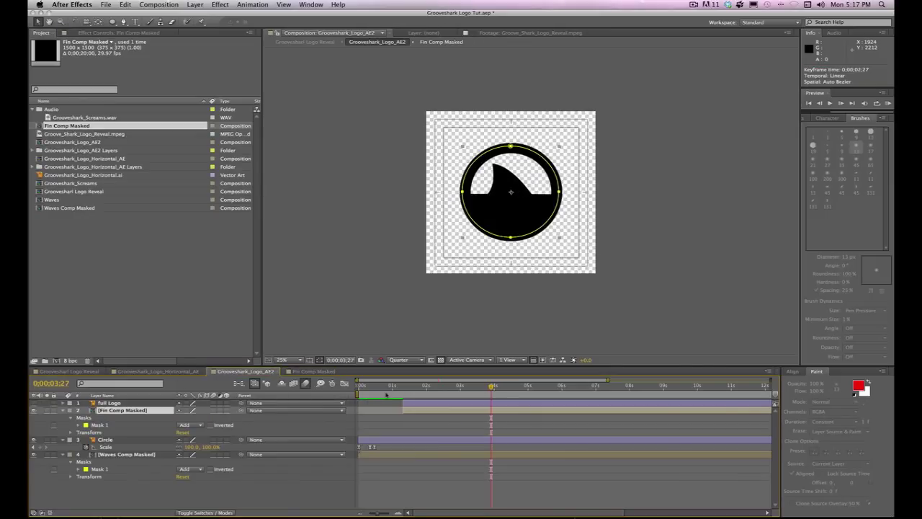
key("KP_0")
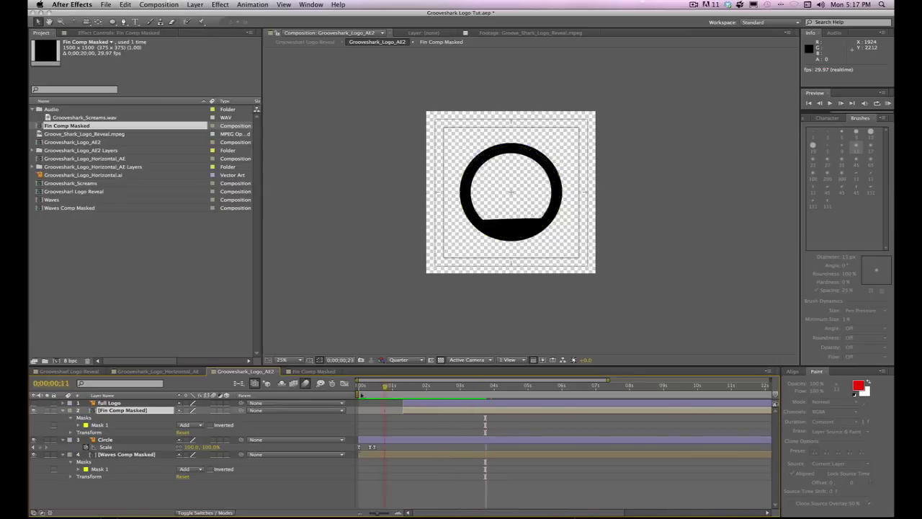
- Check the fin rising, deselect the layer to hide the mask outline, and replay the full reveal
left_click(441, 407)
left_click_drag(441, 407, 463, 407)
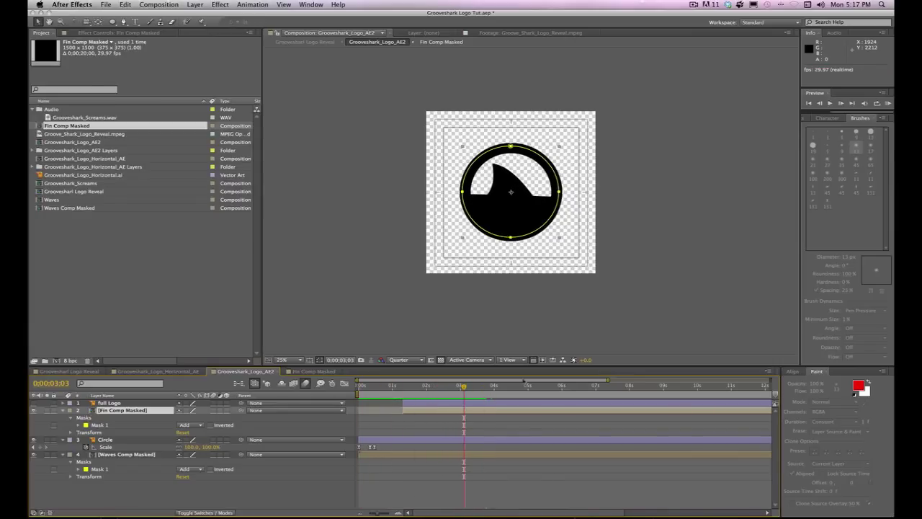
left_click(552, 342)
key("KP_0")
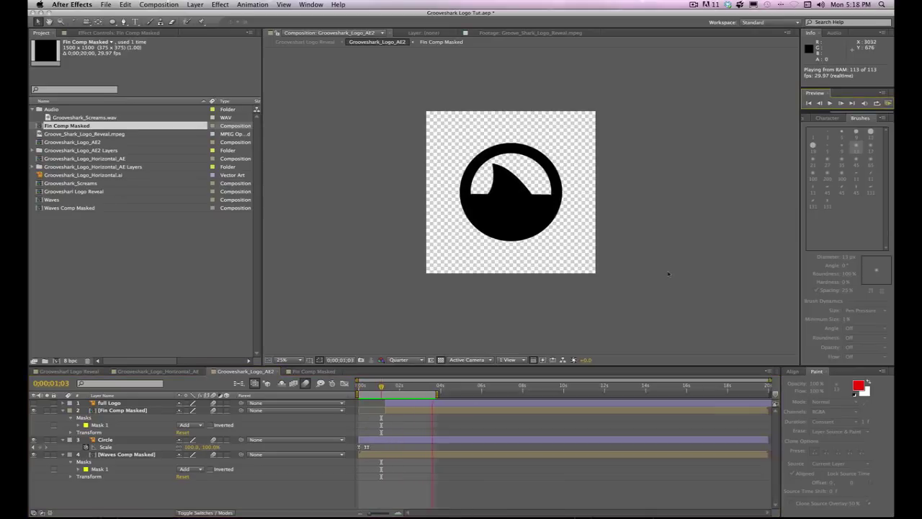
key("minus")
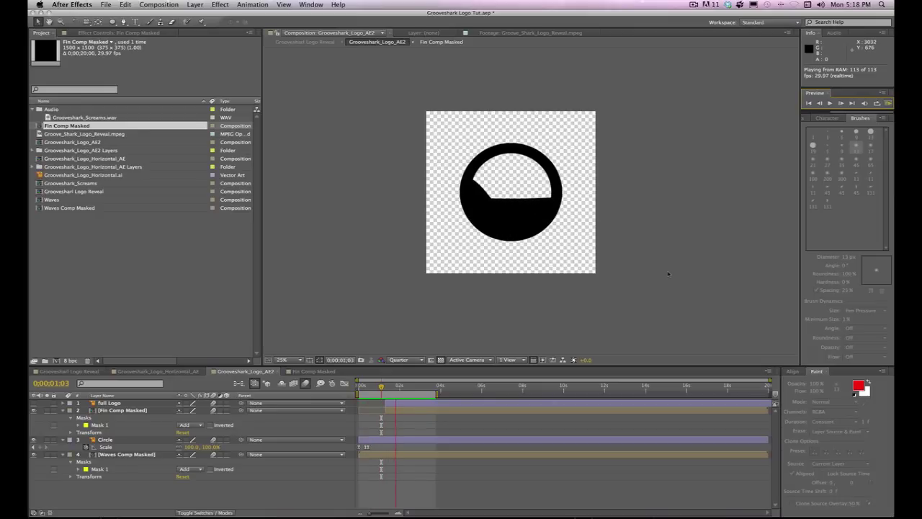